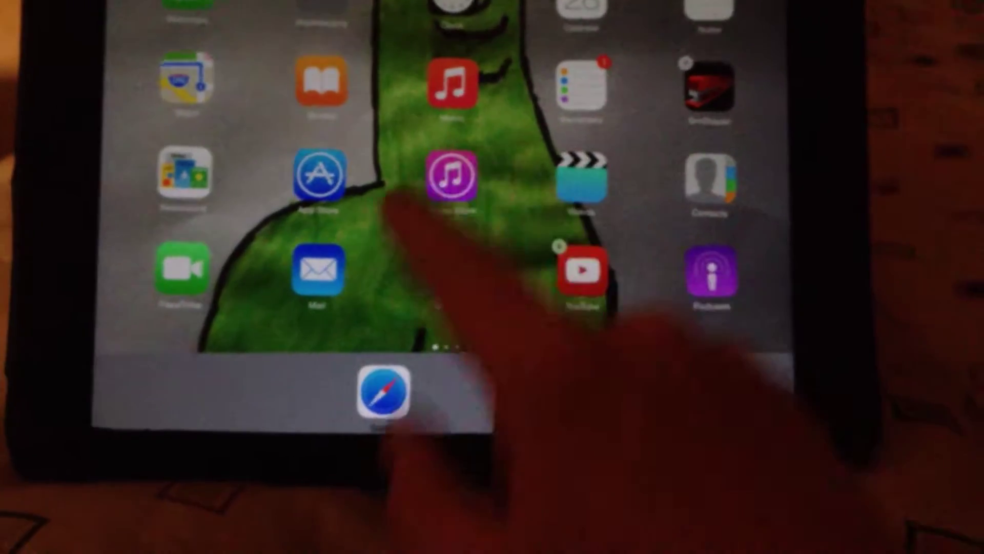
Drag the Podcasts icon out of the Photography folder so it disappears from the home screen.
click(474, 194)
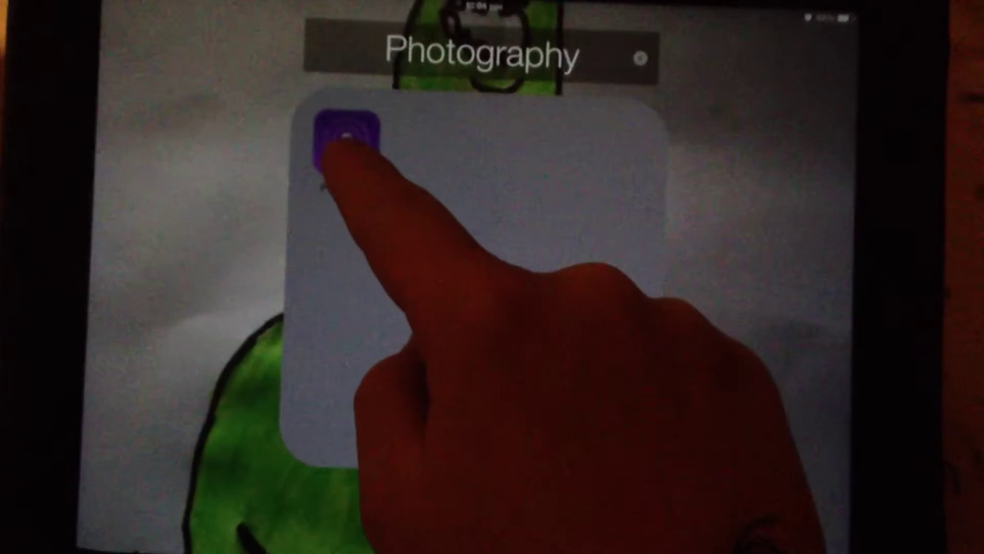
drag(369, 127, 511, 323)
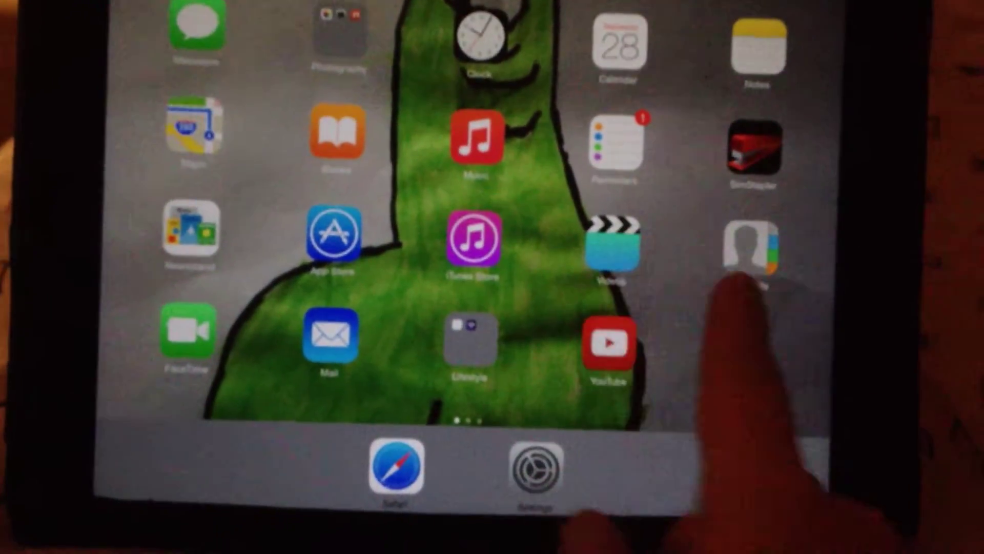
Page through to the last app page, then back to the folders page.
drag(769, 323, 431, 346)
drag(692, 346, 346, 346)
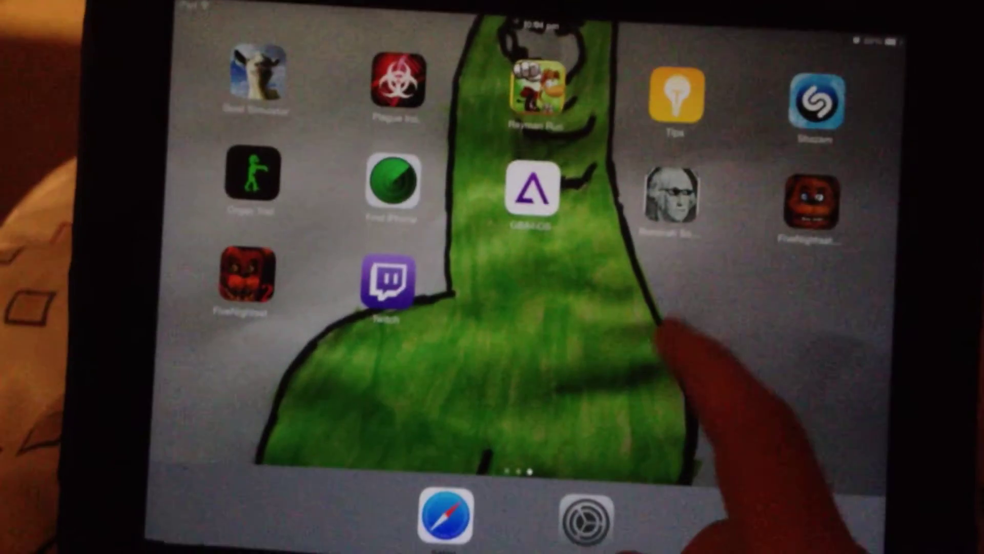
drag(584, 369, 845, 369)
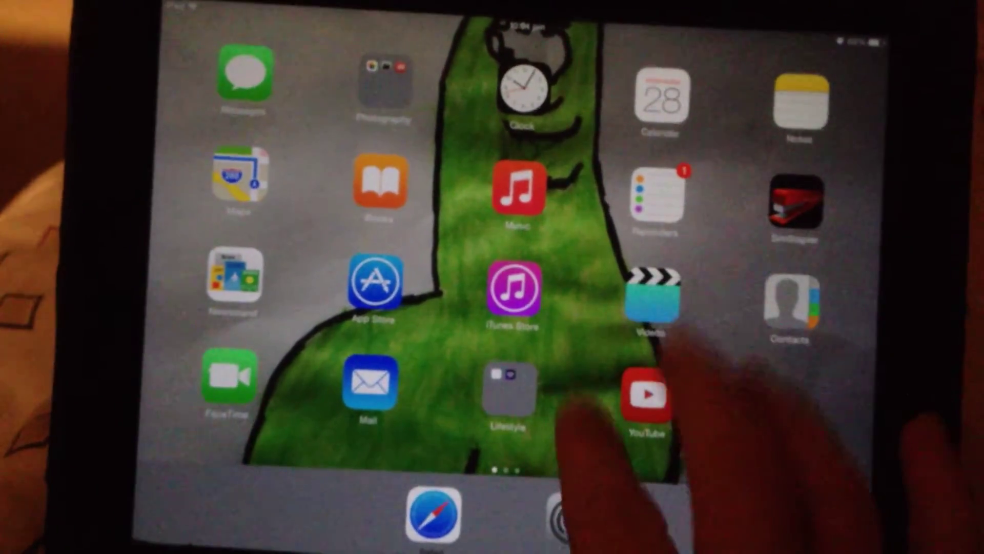
Open YouTube, return home, and check the other app pages for Podcasts.
click(650, 392)
key(super)
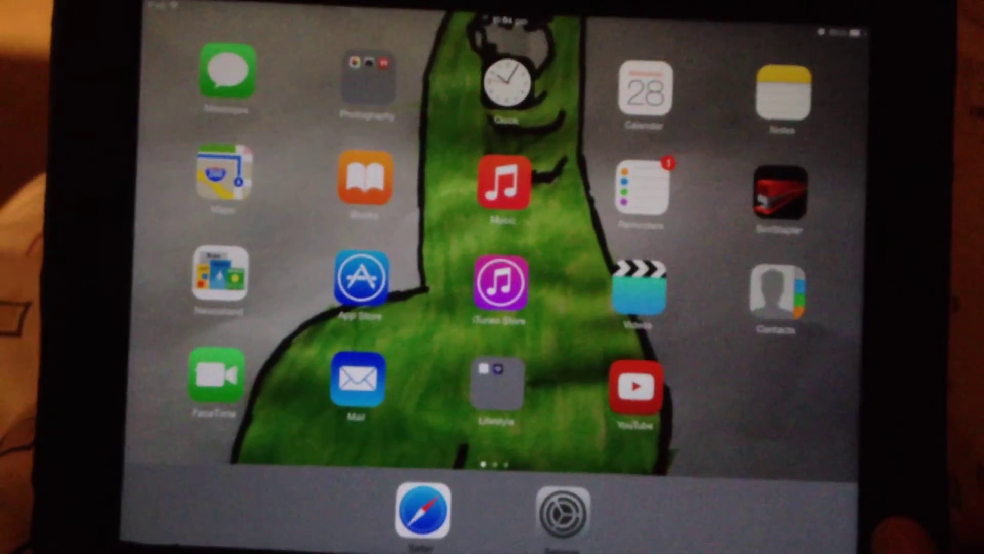
drag(845, 384, 615, 432)
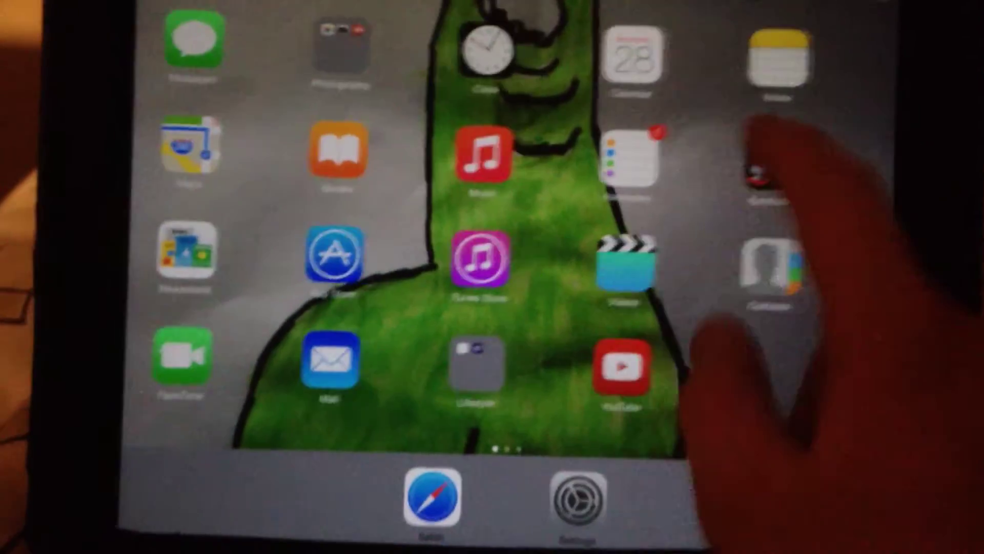
drag(807, 308, 538, 308)
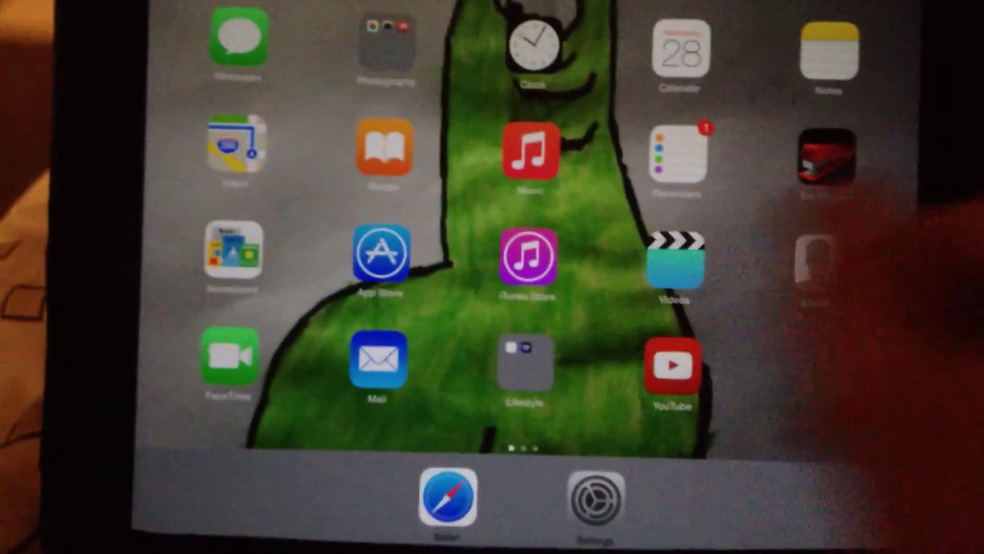